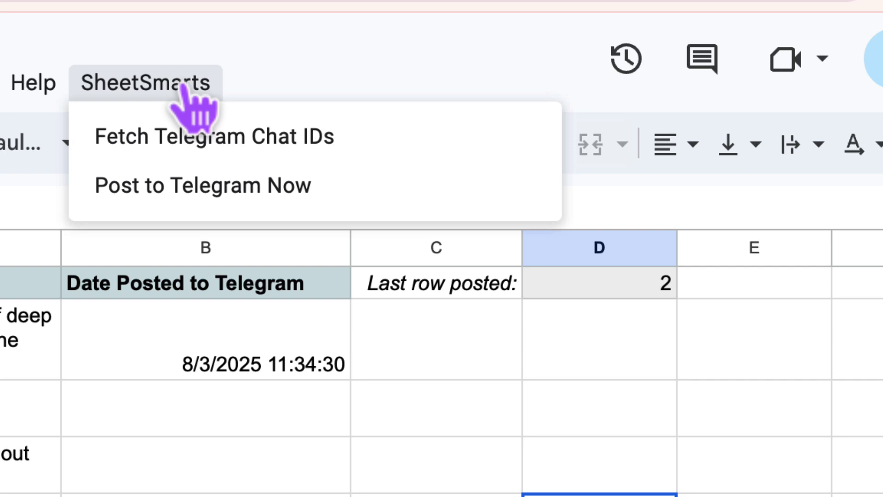
Step: Post the next content row's wellness tip to the Telegram channel via SheetSmarts > Post to Telegram Now
click(183, 187)
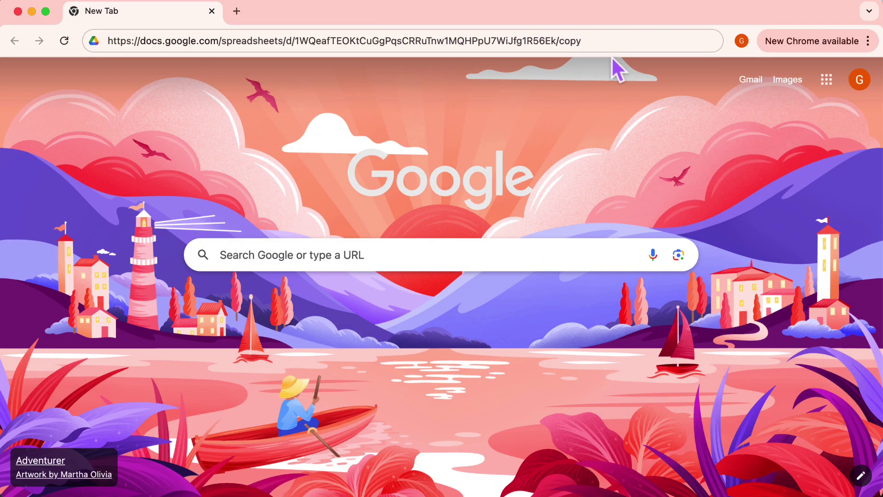
Step: Load the Auto Post to Telegram template's /copy page from the address bar
click(603, 41)
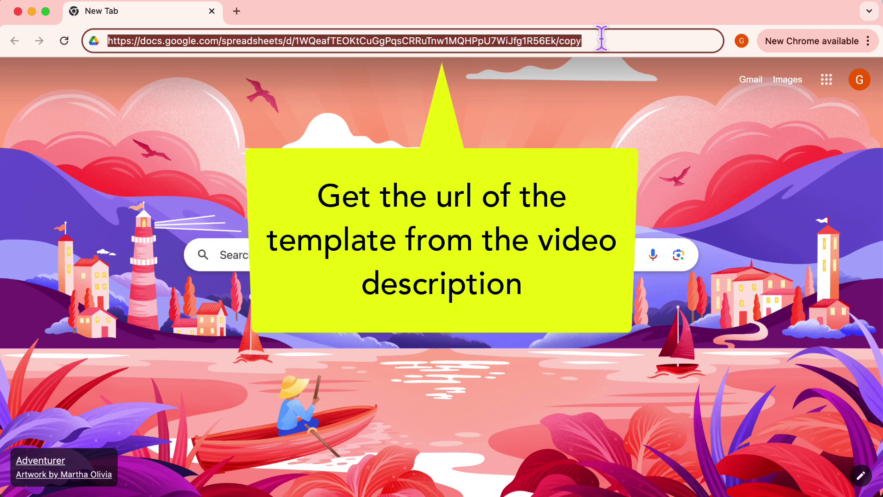
click(602, 41)
key(Return)
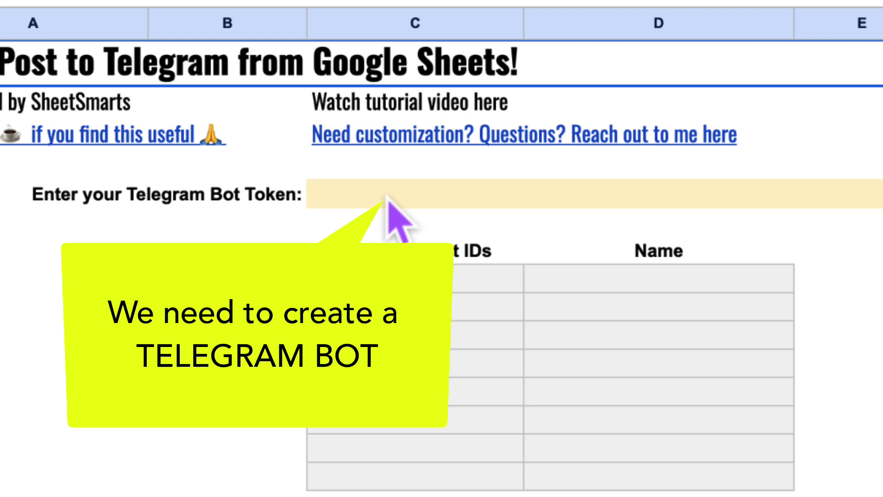
Step: Create the WellnessTips bot (username Wellnesstipxyz1_bot) through BotFather with /newbot
click(386, 200)
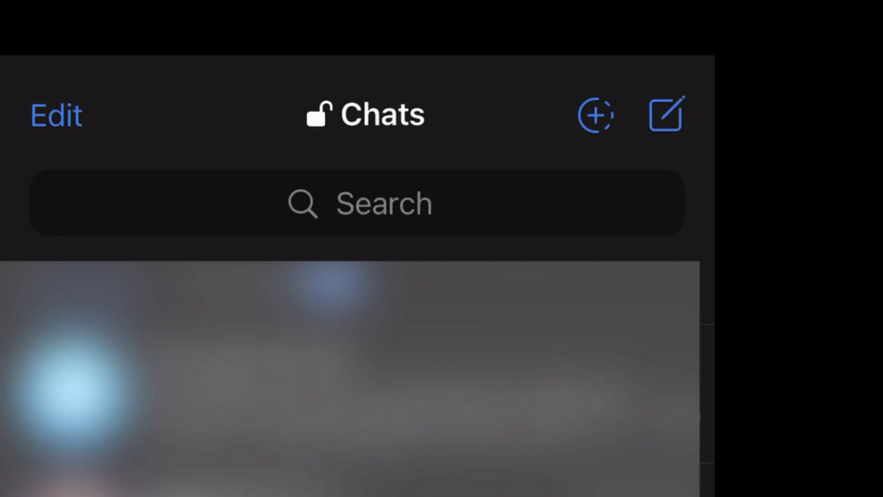
click(383, 204)
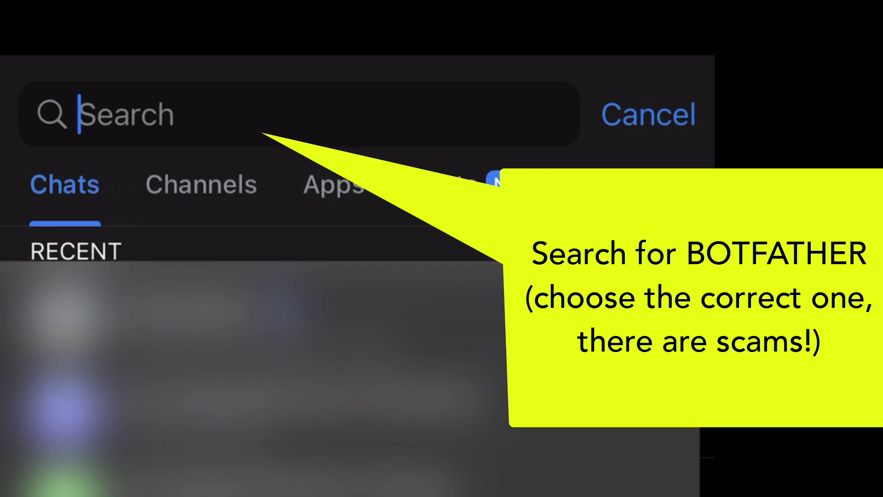
text(Botfather)
click(160, 323)
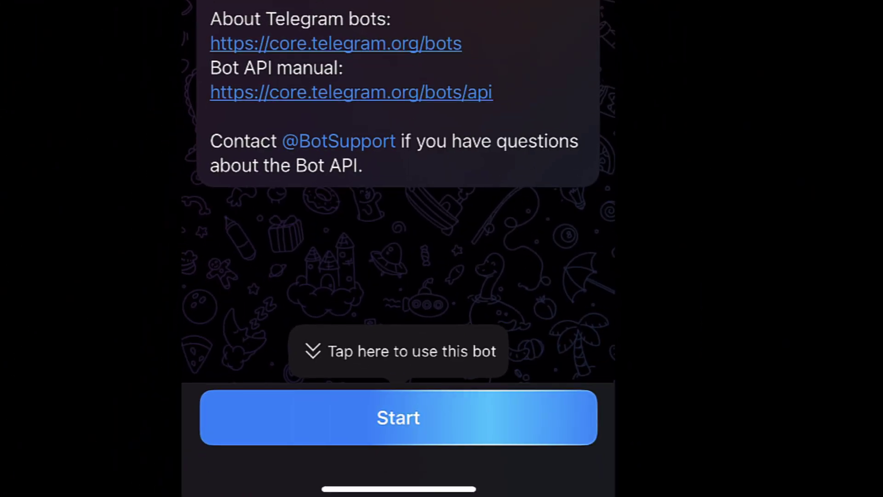
click(341, 416)
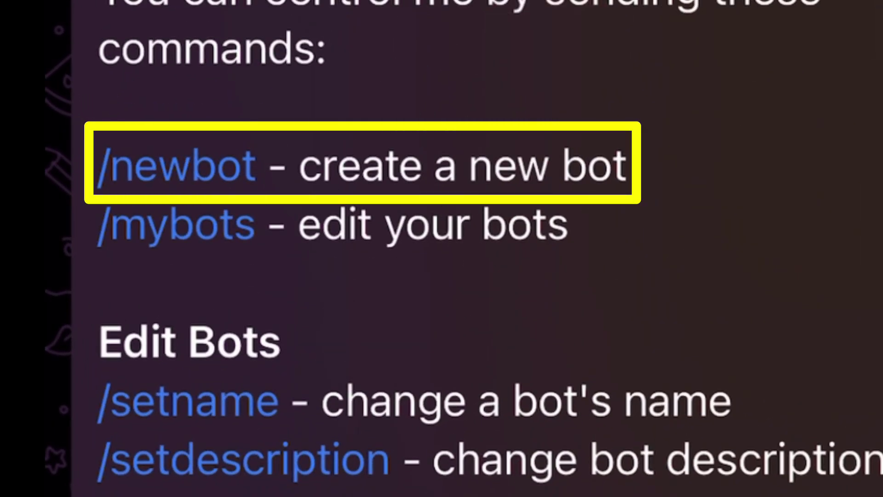
click(177, 166)
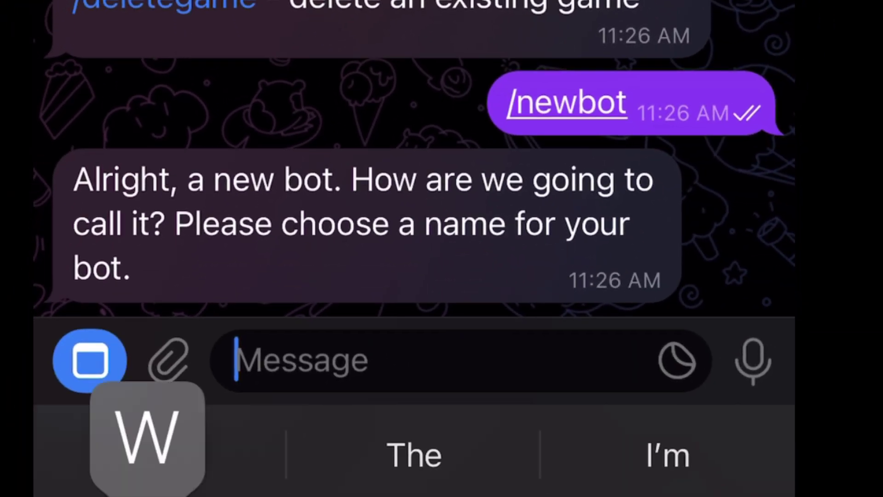
text(WellnessTips)
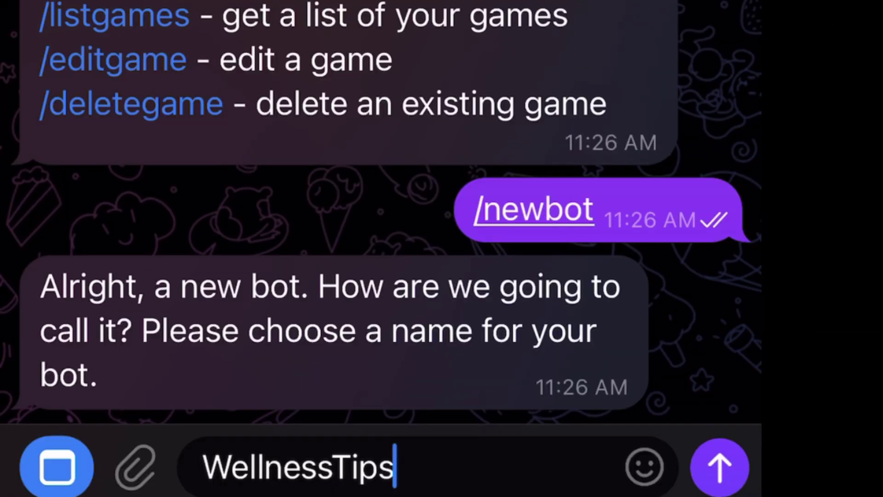
click(719, 466)
text(Wellne)
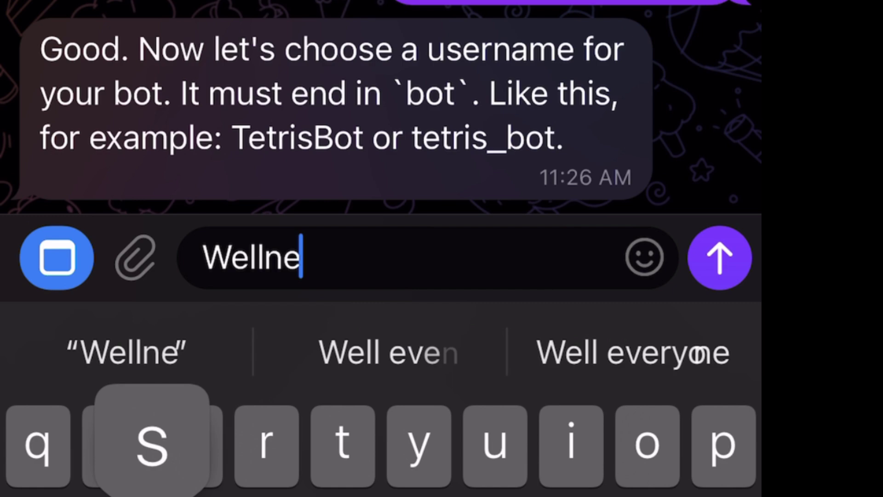
text(sstipxyz1_bot)
click(720, 258)
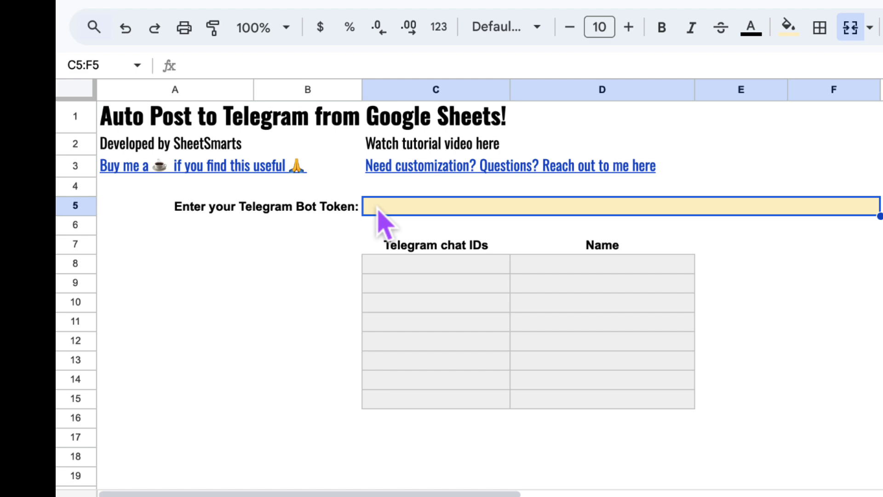
Step: Paste the copied bot token into cell C5
double_click(383, 210)
key(ctrl+v)
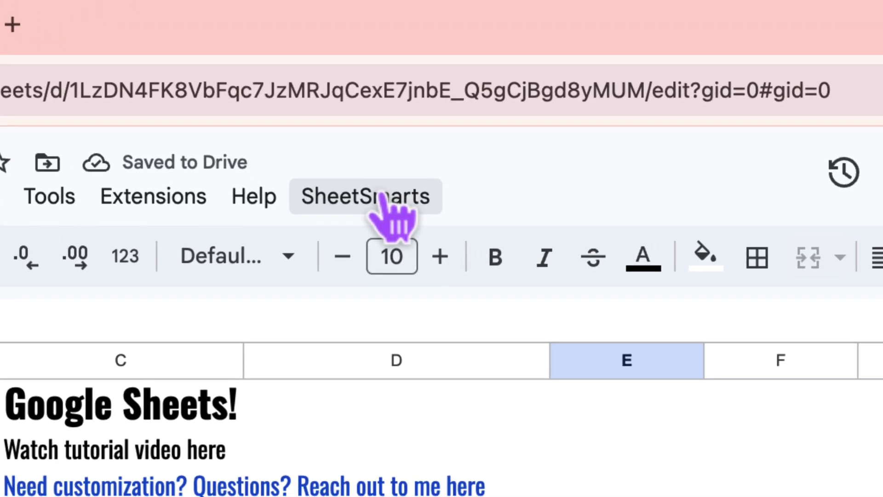
Step: Authorize the Auto Post to Telegram script with all permissions via Fetch Telegram Chat IDs
click(383, 200)
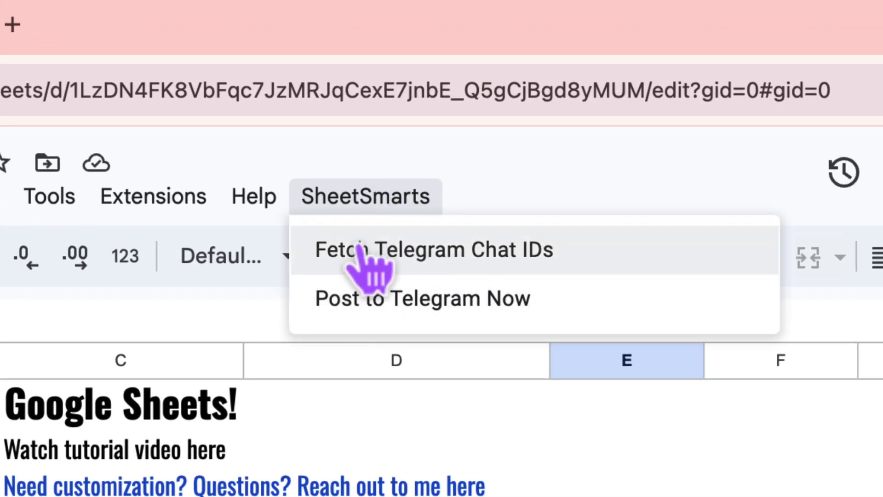
click(379, 251)
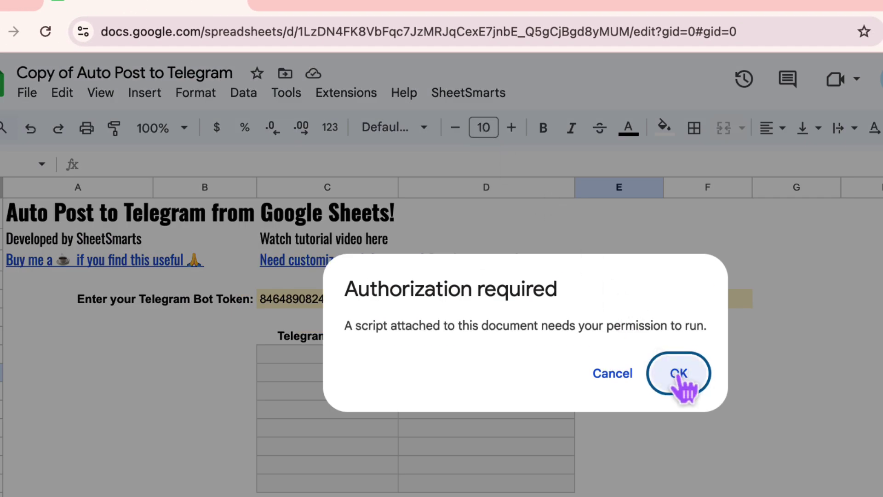
click(678, 373)
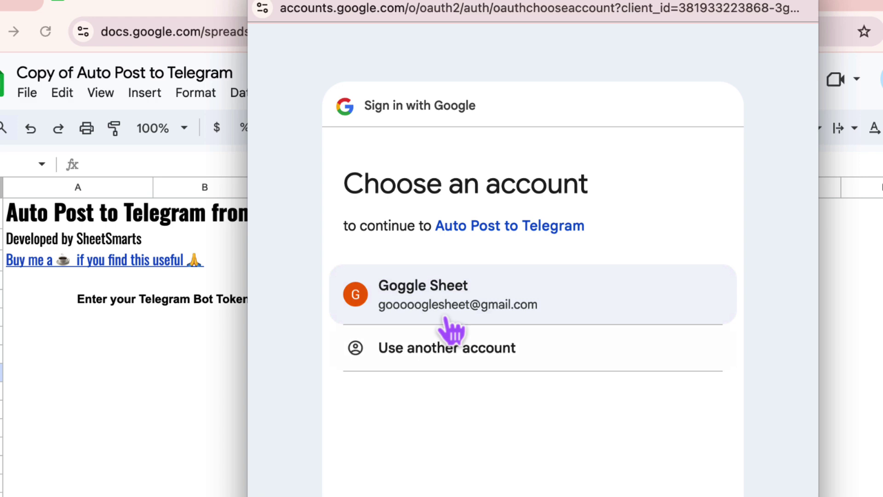
click(433, 304)
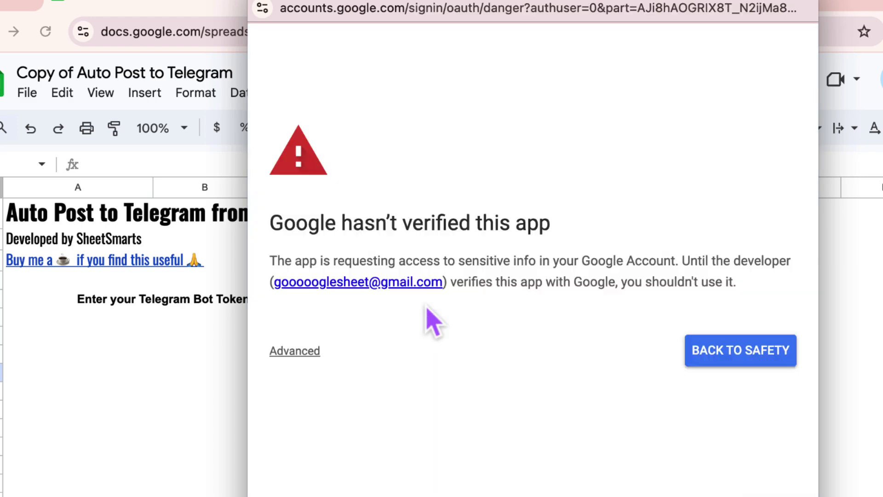
click(295, 352)
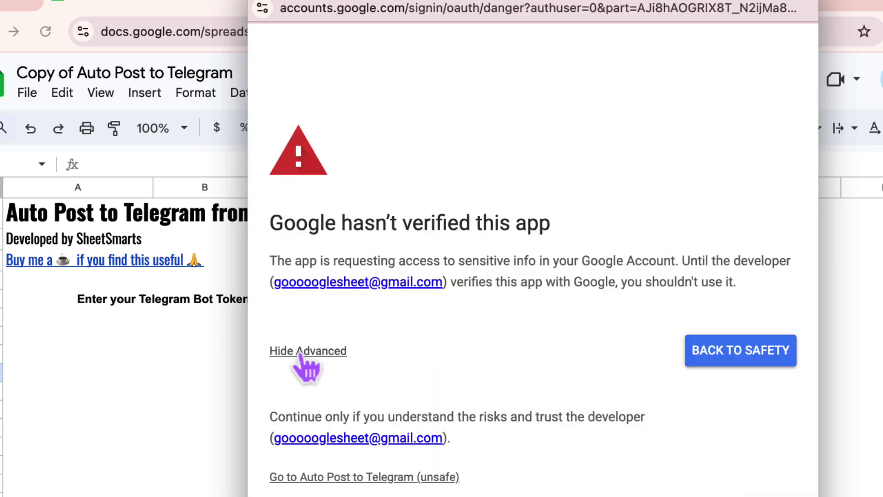
click(340, 478)
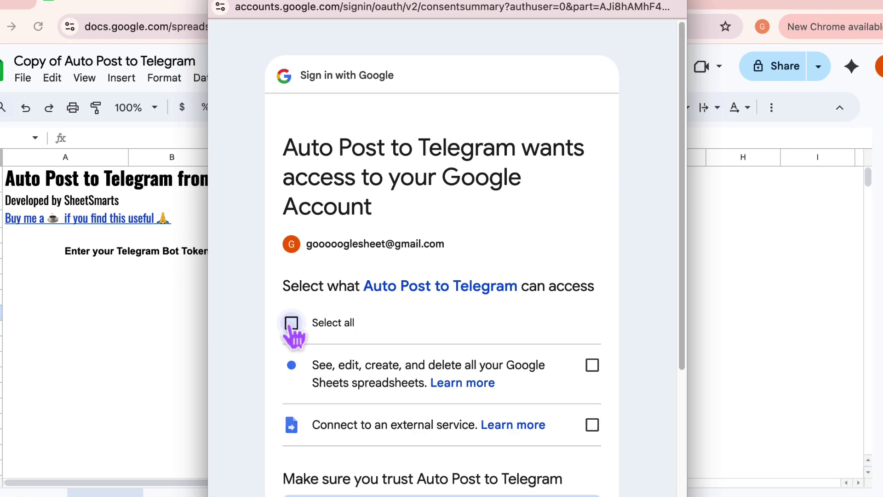
click(291, 323)
scroll(358, 345, down, 5)
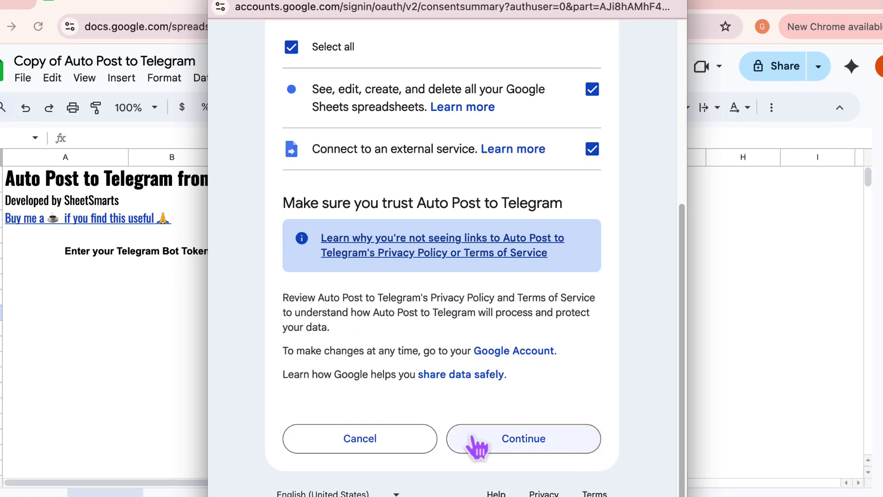
click(526, 445)
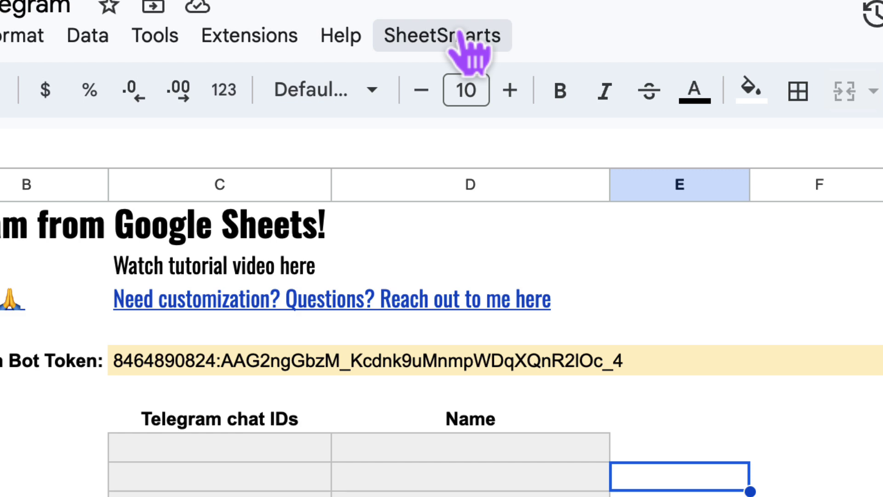
Step: Fetch chat IDs for My SheetSmarts Group and My SheetSmarts Channel from the SheetSmarts menu
click(393, 78)
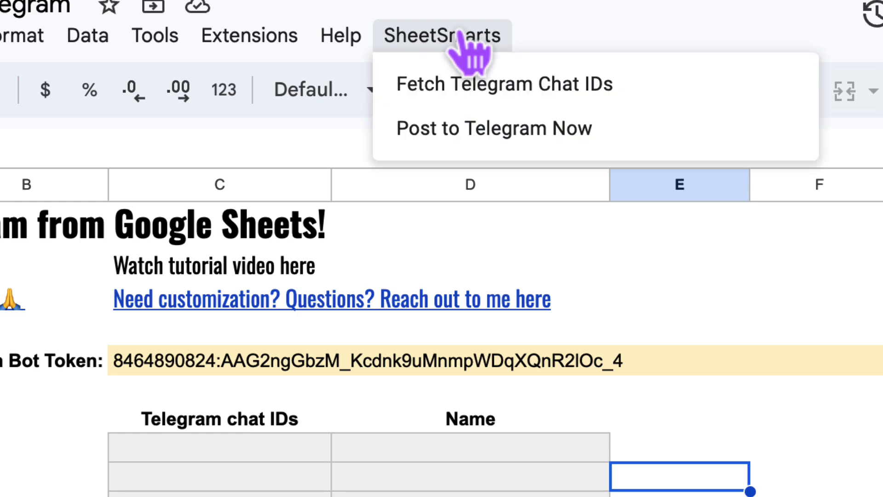
click(476, 86)
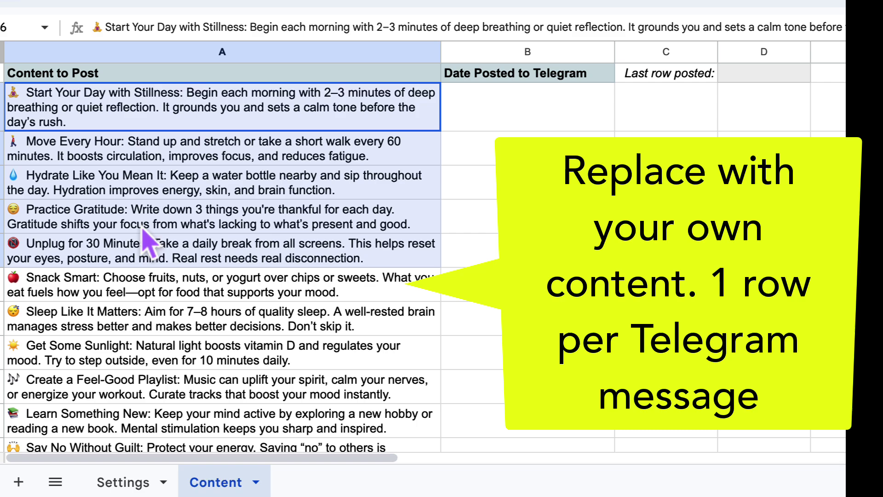
scroll(159, 414, down, 3)
scroll(159, 386, down, 2)
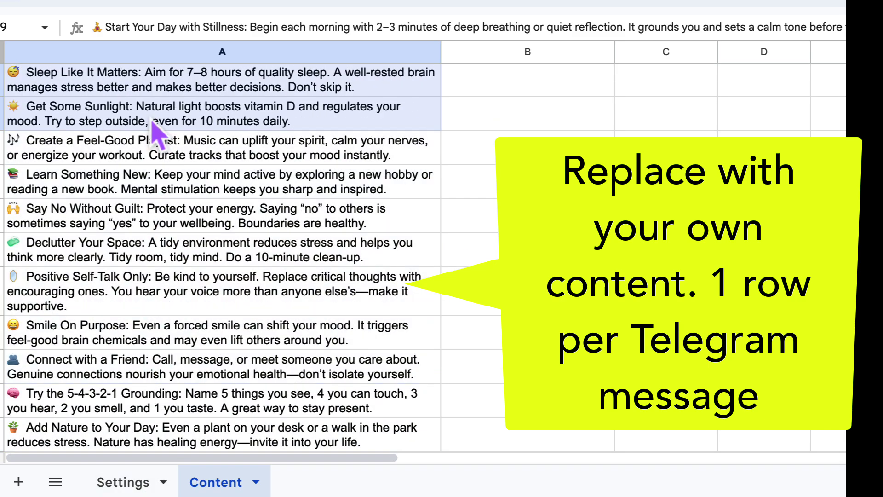
scroll(157, 131, up, 5)
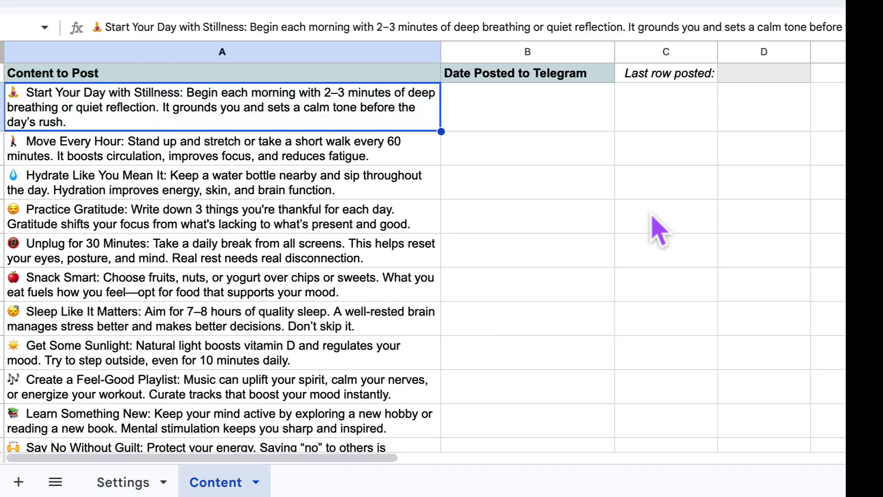
Step: Post three quotes to Telegram with Post to Telegram Now, ending with Hydrate Like You Mean It
click(764, 228)
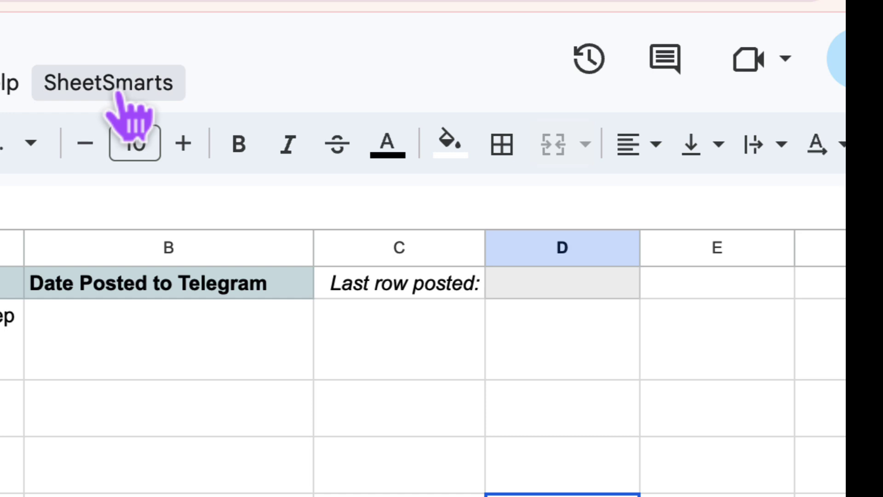
click(108, 82)
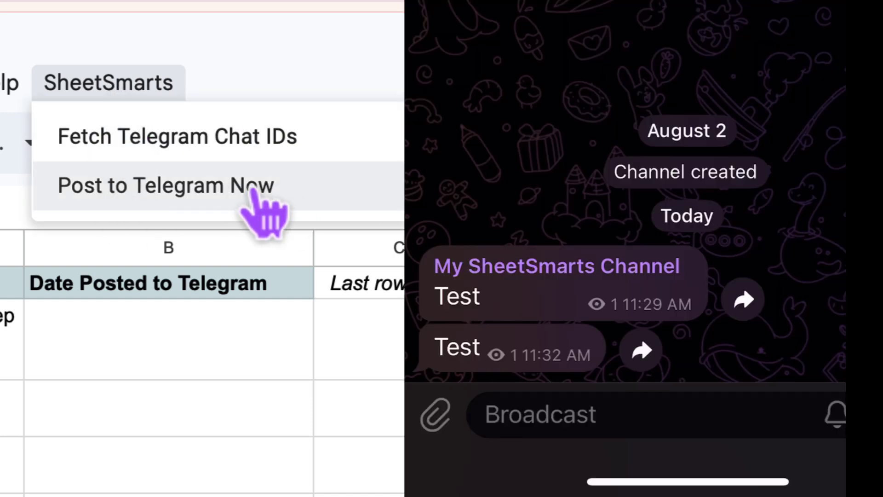
click(257, 186)
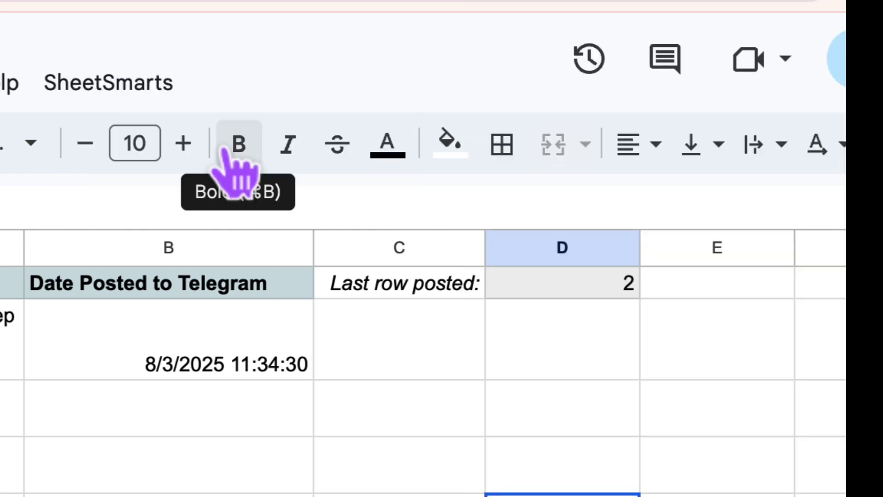
click(108, 83)
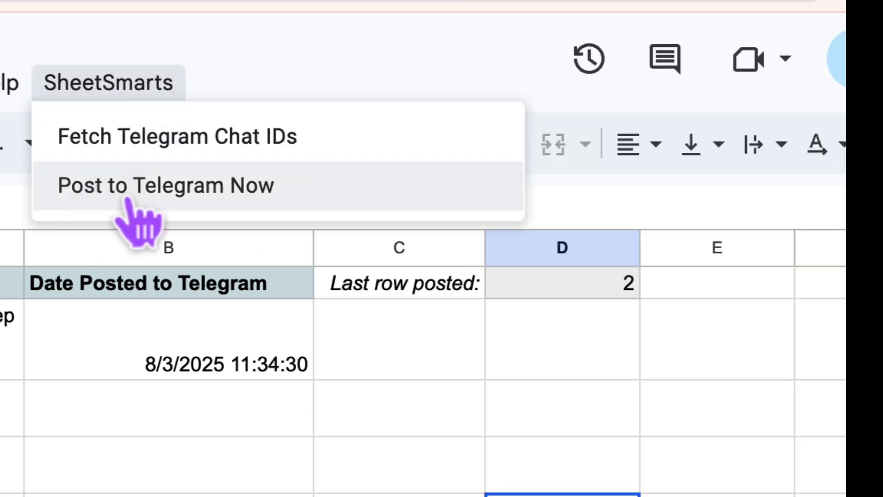
click(155, 193)
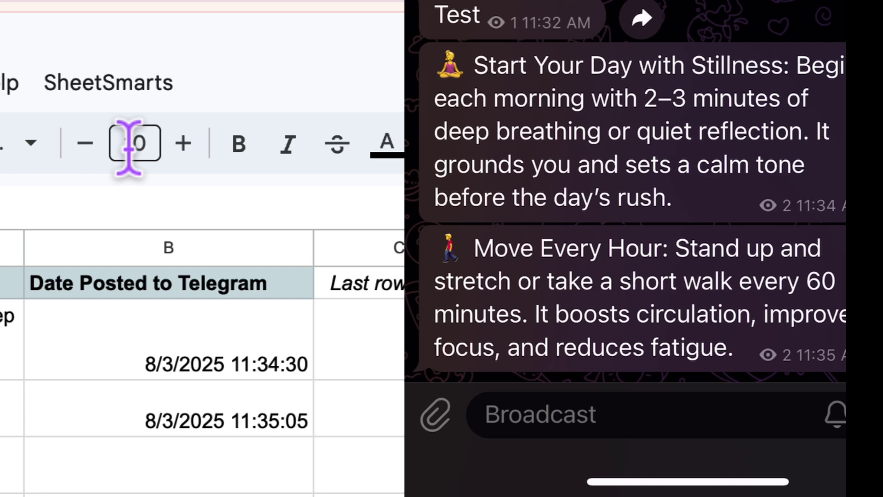
click(108, 83)
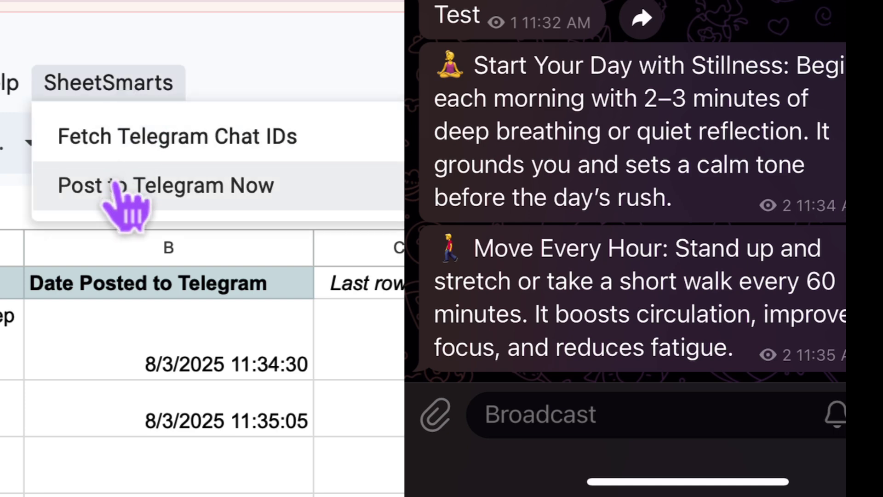
click(118, 188)
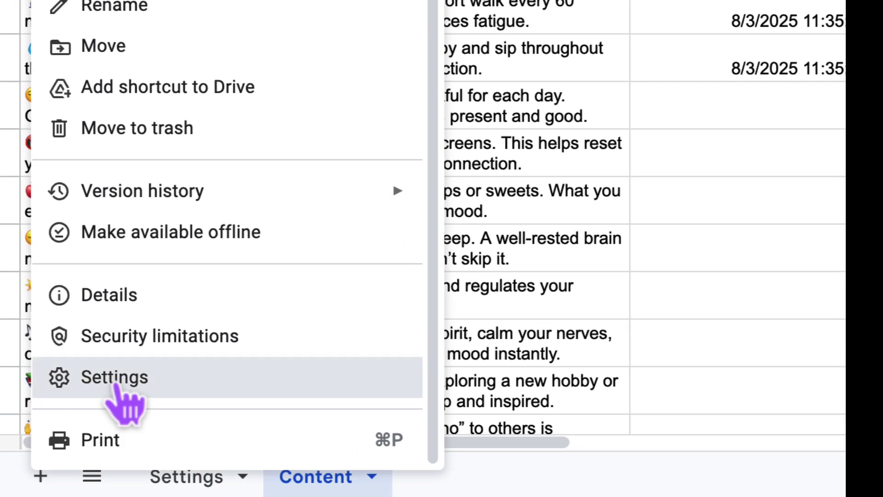
Step: Set the spreadsheet time zone to (GMT-05:00) Eastern Time in Settings and save
click(54, 424)
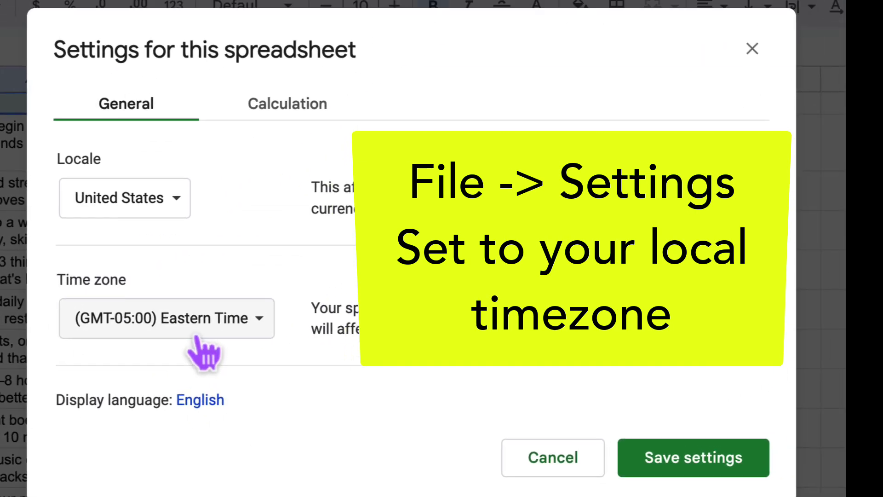
click(165, 318)
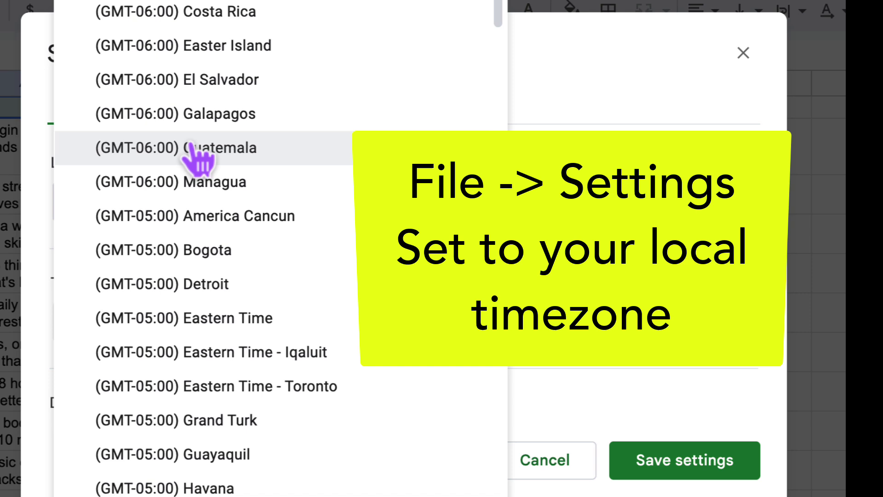
click(207, 320)
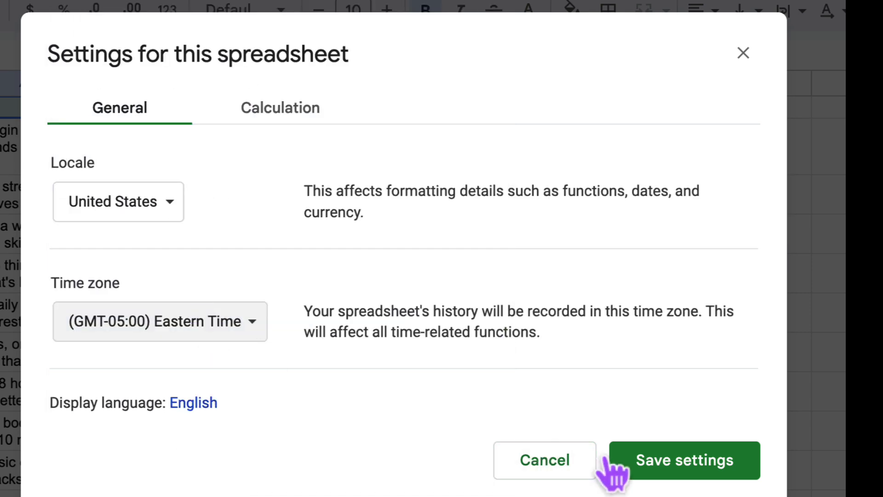
click(662, 461)
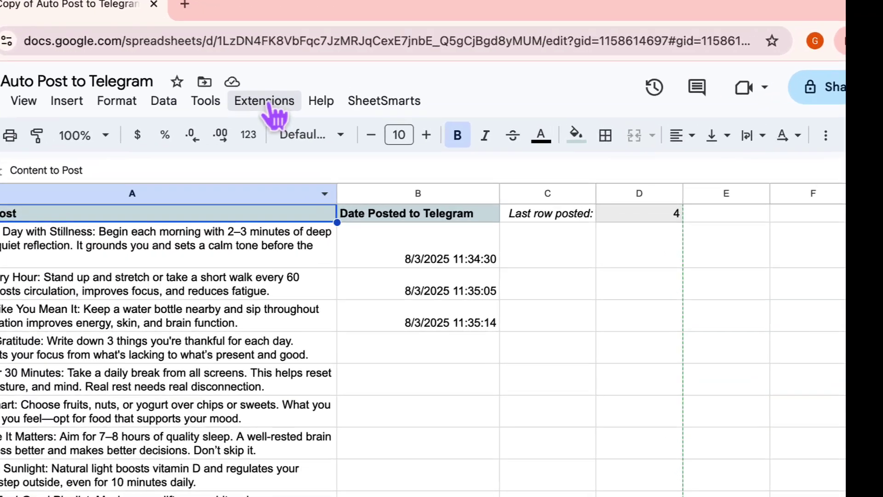
Step: Check that the Apps Script project time zone shows Central Time – Chicago, leaving it unchanged
click(263, 88)
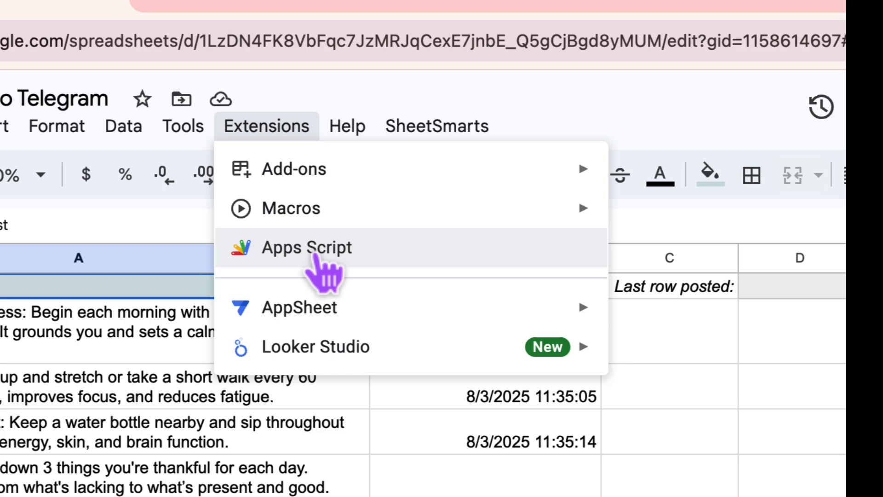
click(324, 255)
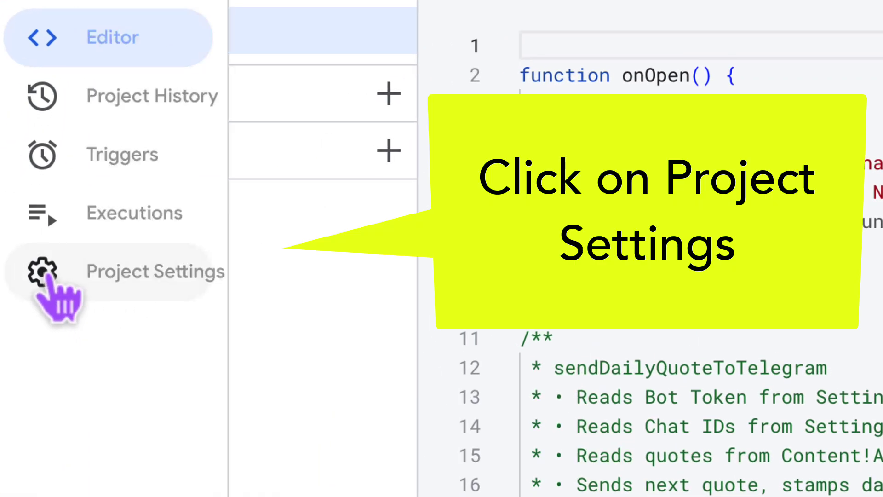
click(104, 271)
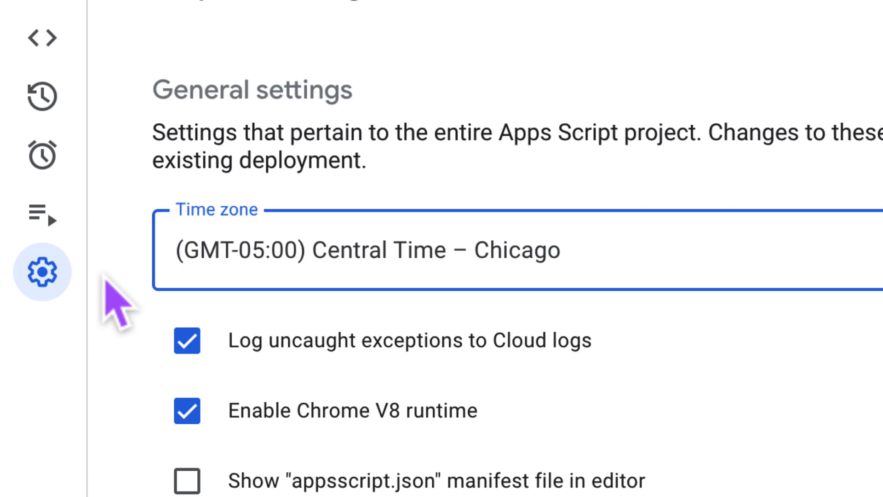
click(366, 272)
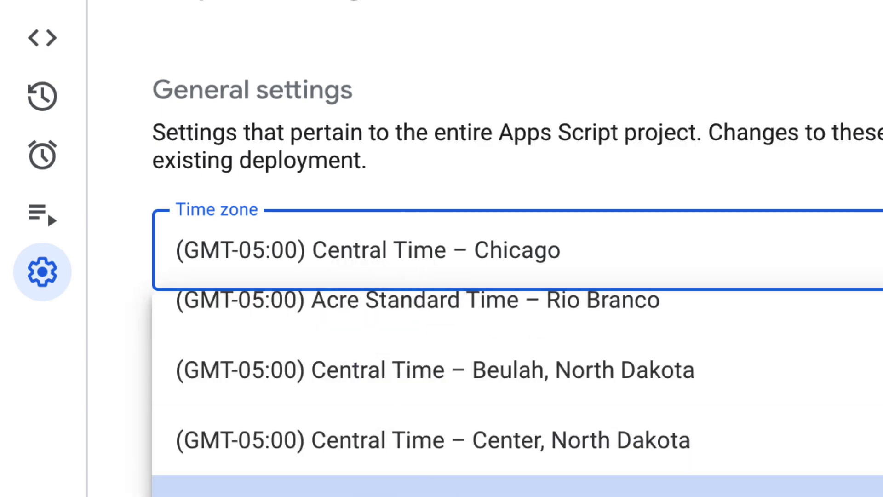
key(Escape)
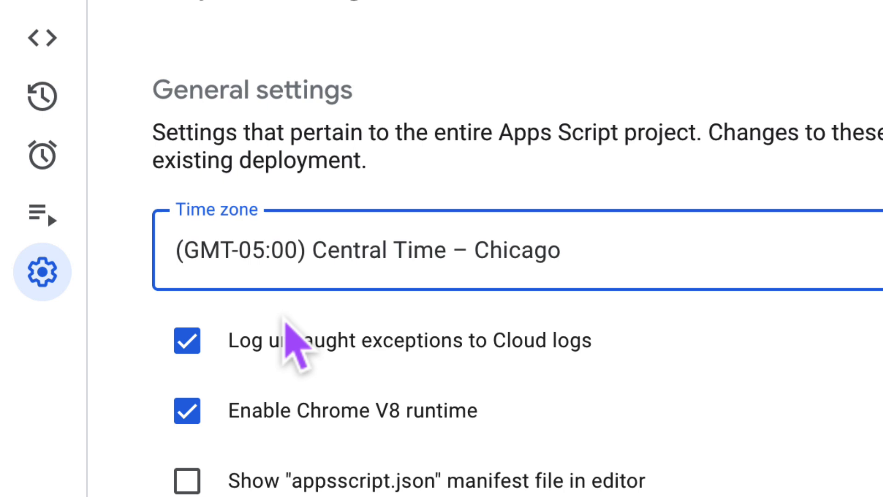
mouse_move(43, 154)
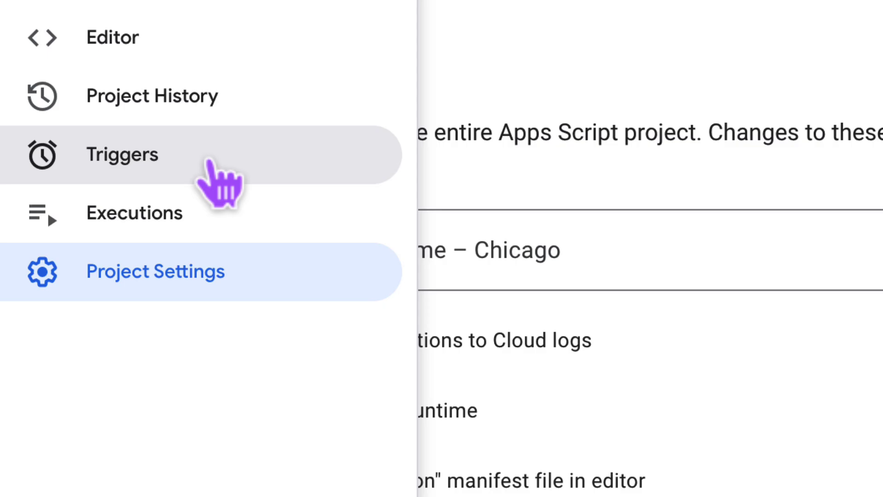
Step: Save a Time-driven, Day timer trigger running sendDailyQuoteToTelegram from 8am to 9am
click(219, 182)
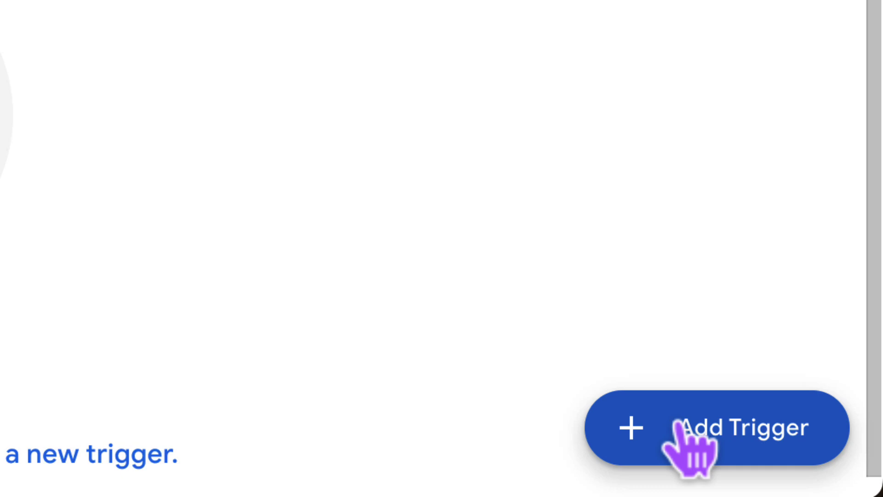
click(691, 442)
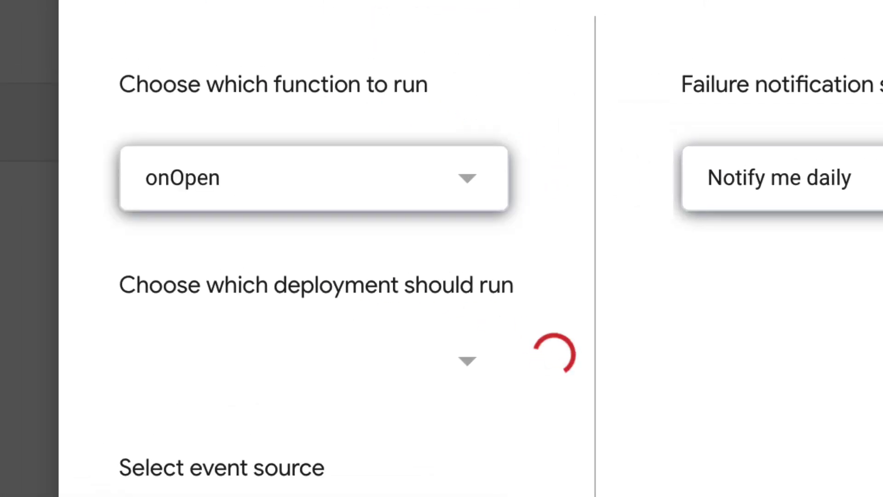
click(181, 187)
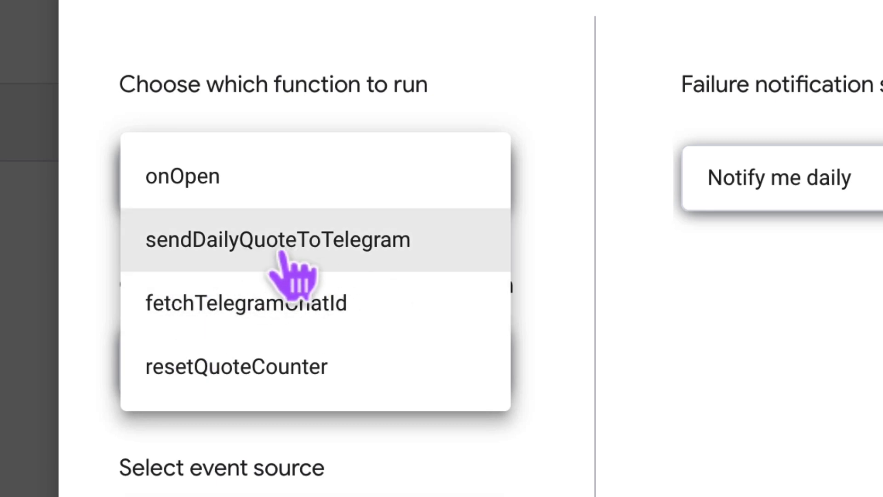
click(251, 240)
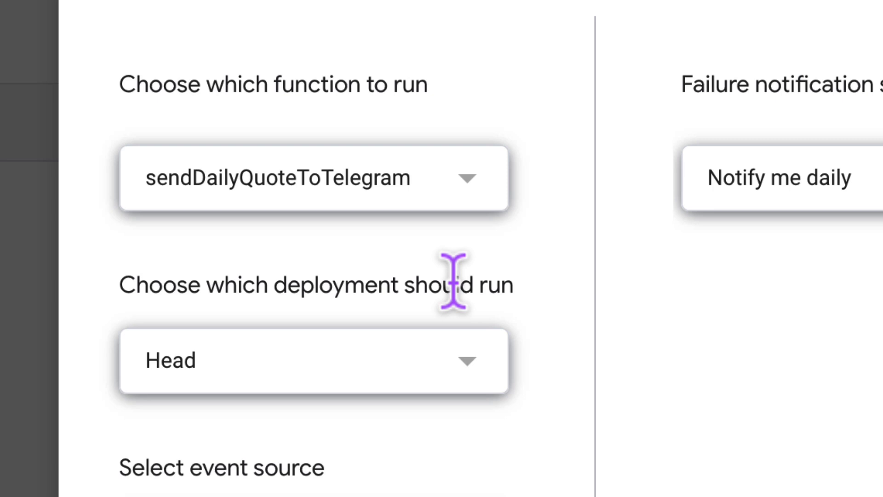
scroll(454, 281, down, 3)
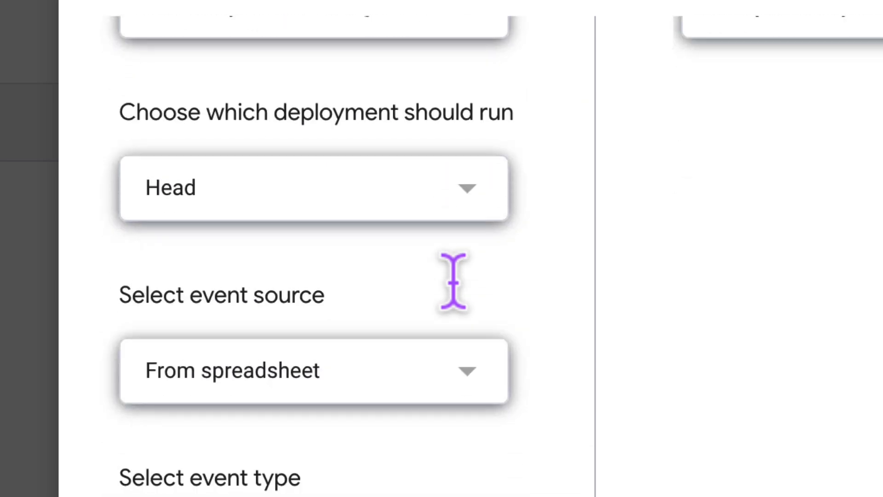
click(339, 387)
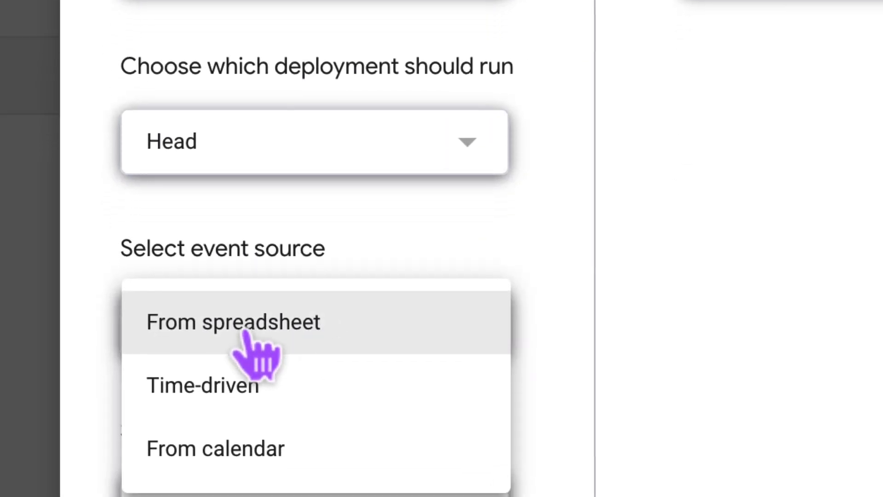
click(238, 284)
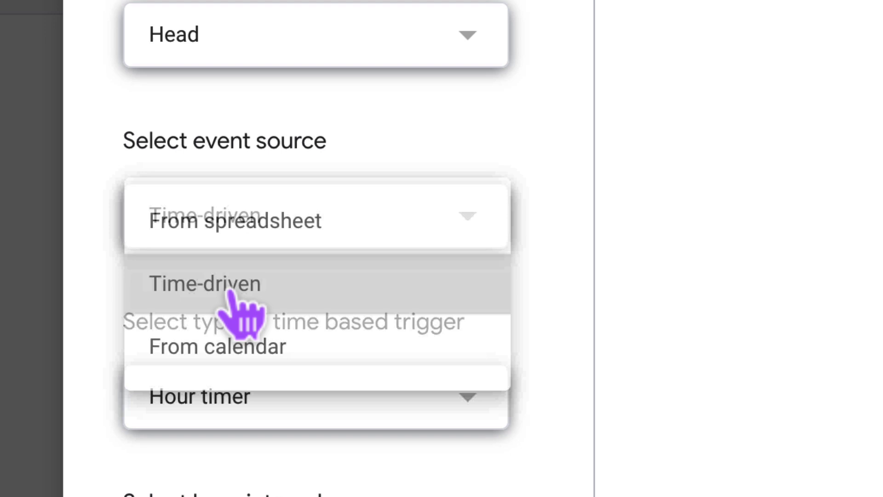
scroll(242, 318, down, 1)
scroll(242, 317, down, 1)
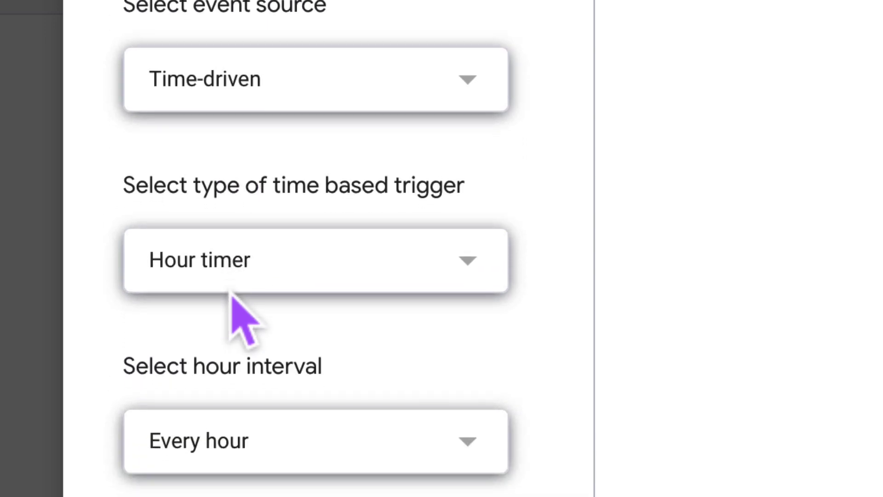
click(225, 249)
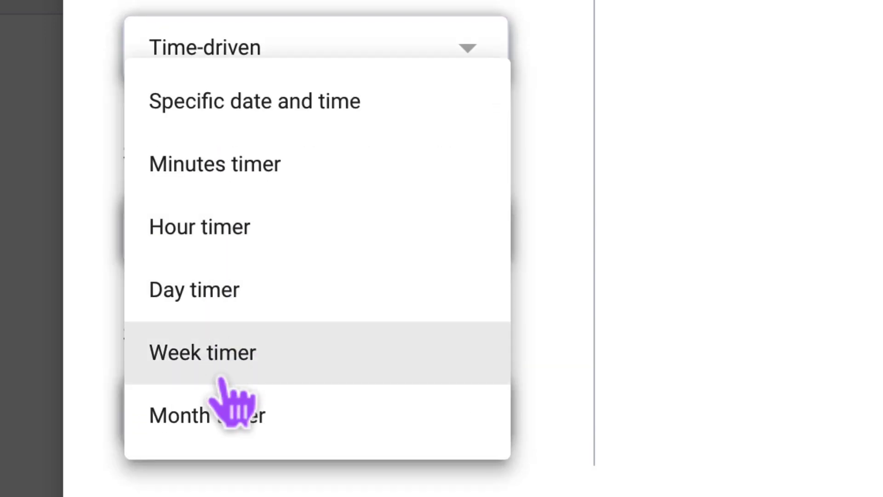
click(262, 290)
click(276, 407)
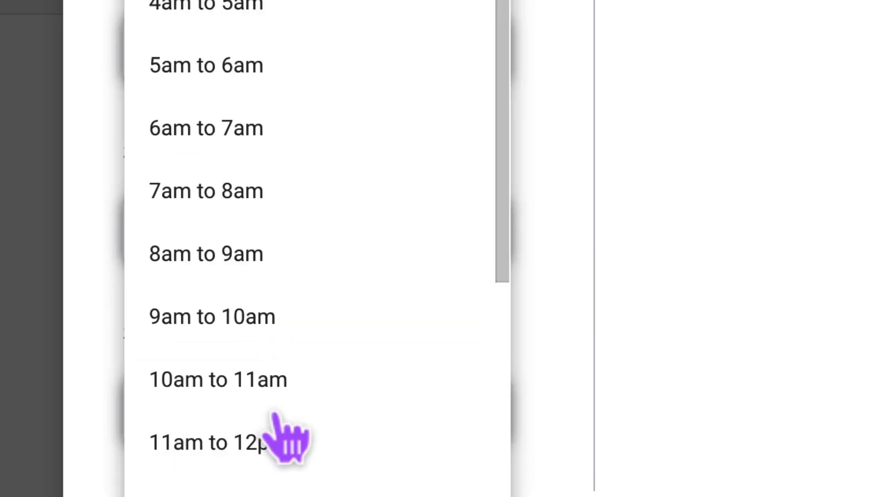
click(230, 268)
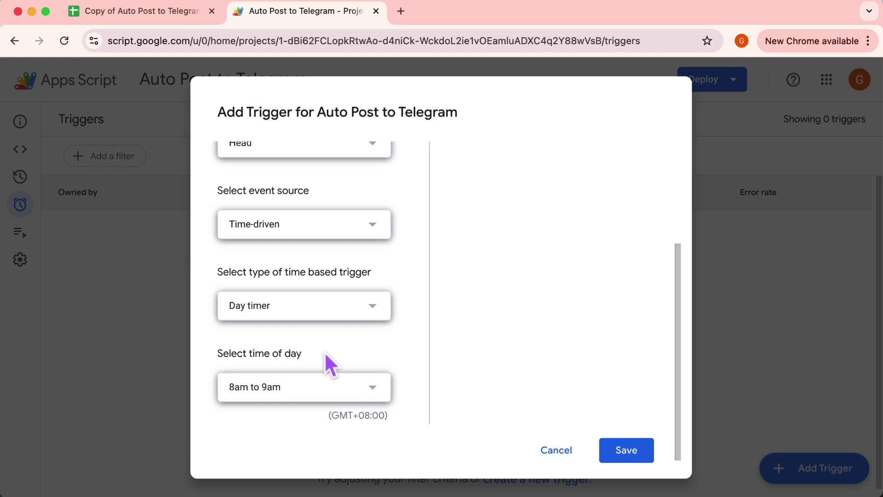
click(630, 454)
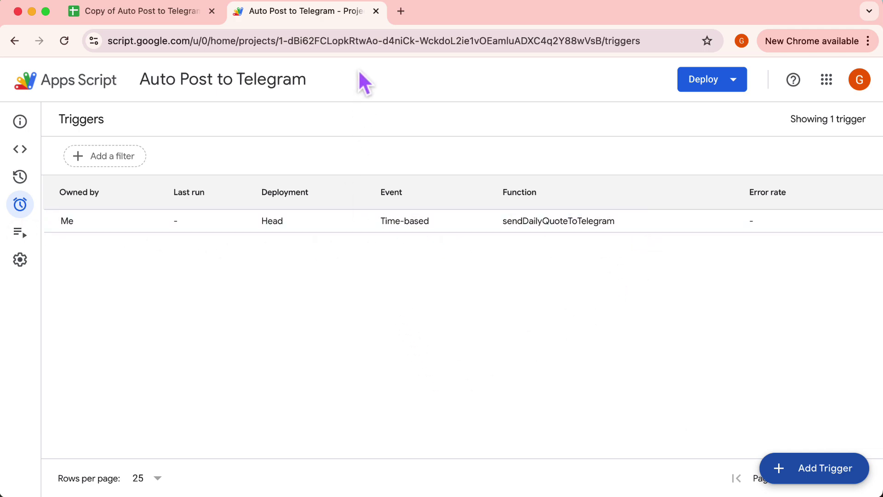
Step: Close the Apps Script tab to return to the Content sheet showing three posted tips
click(376, 11)
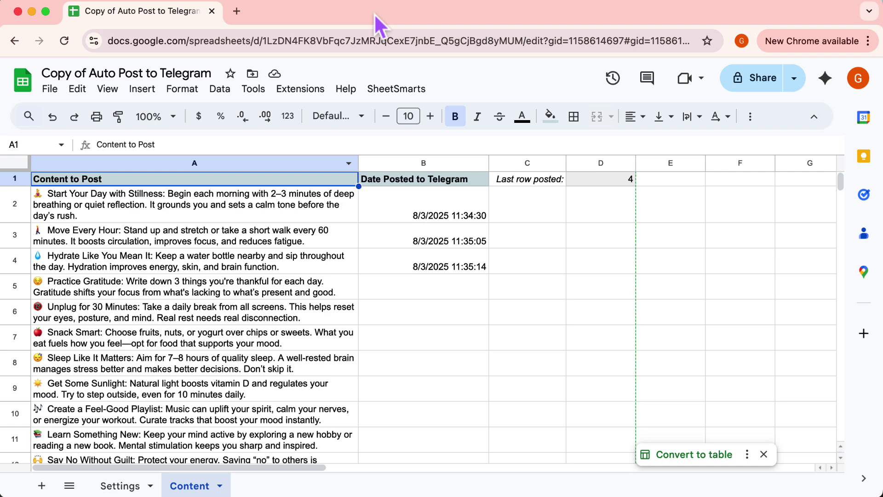